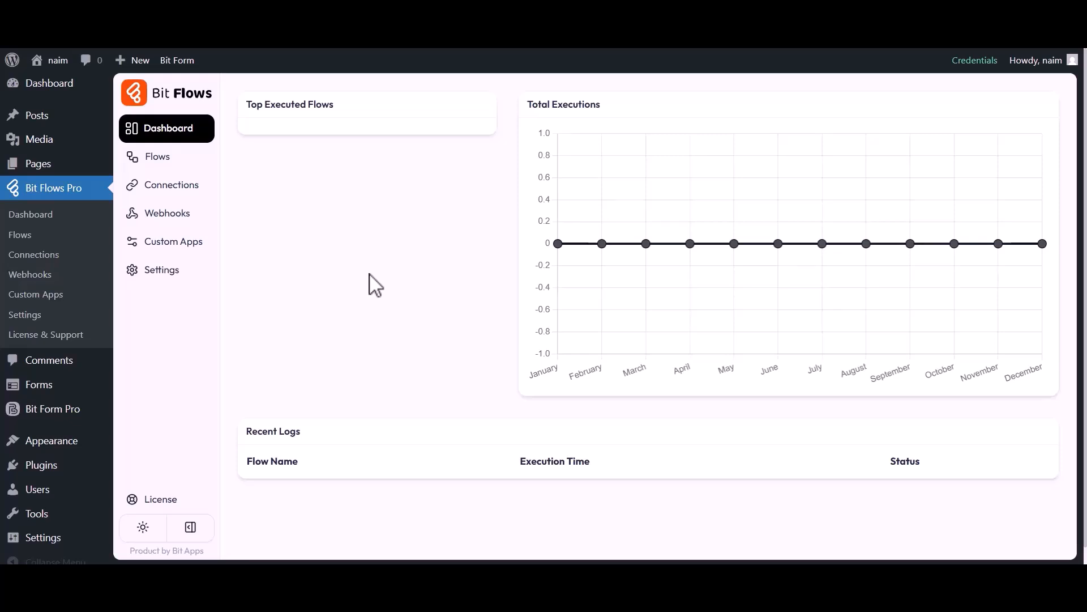
# Step: Create a blank-template flow titled 'HappyForm to EmailOctopus' from the Flows list
pyautogui.click(169, 163)
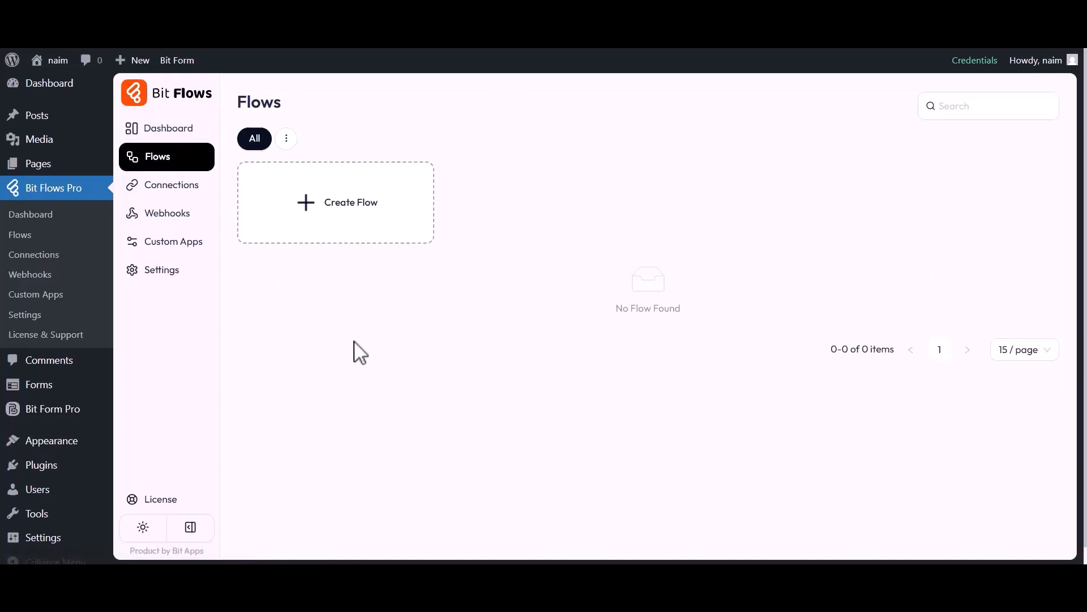
pyautogui.click(350, 214)
pyautogui.tripleClick(432, 189)
pyautogui.write('HappyForm to EmailOctopus')
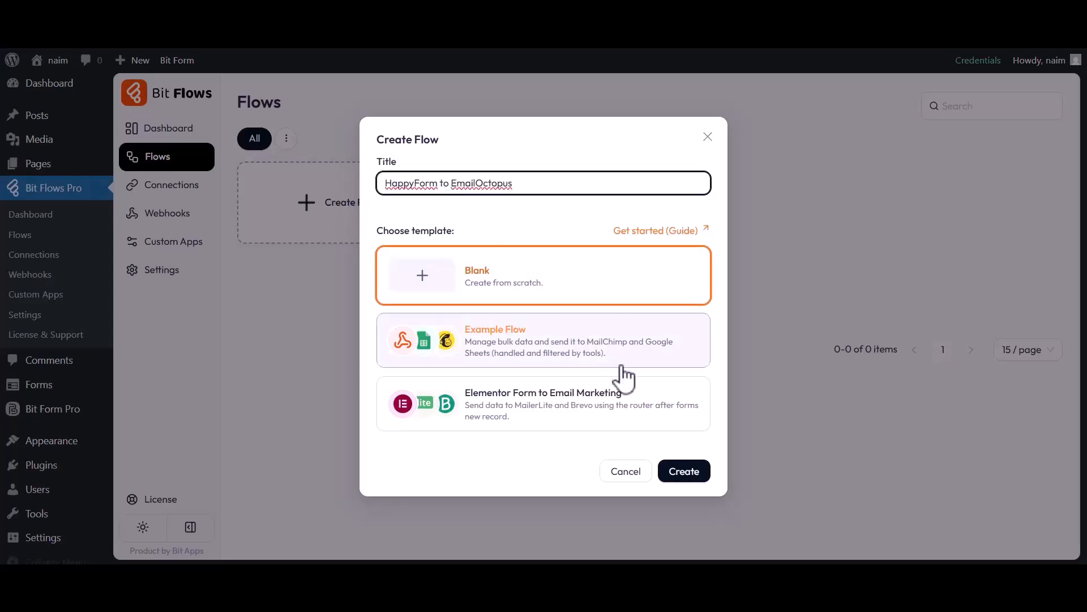
pyautogui.click(684, 475)
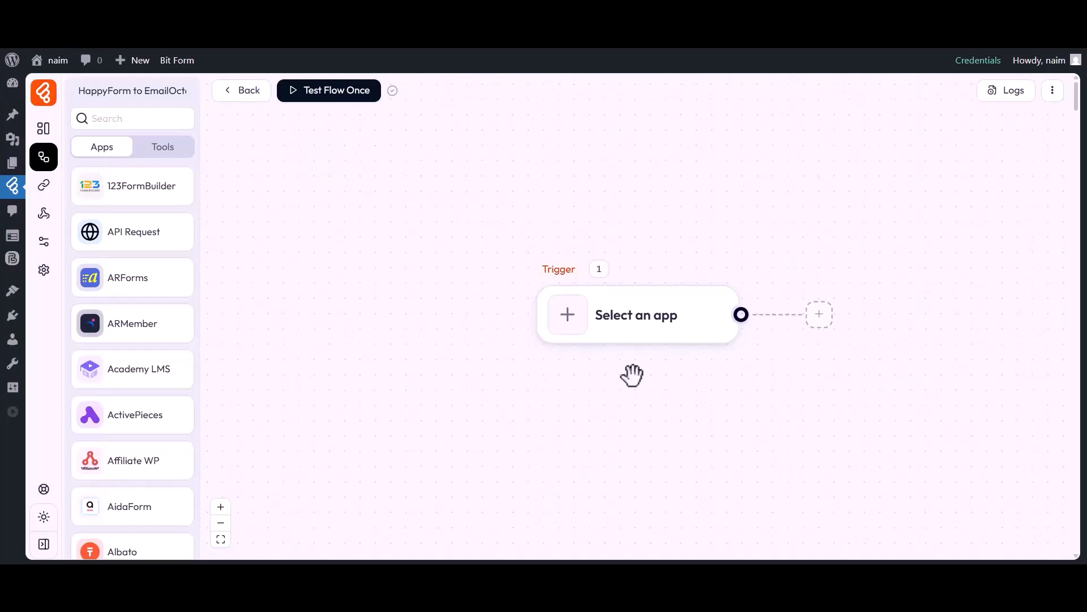
pyautogui.moveTo(632, 375); pyautogui.dragTo(527, 371)
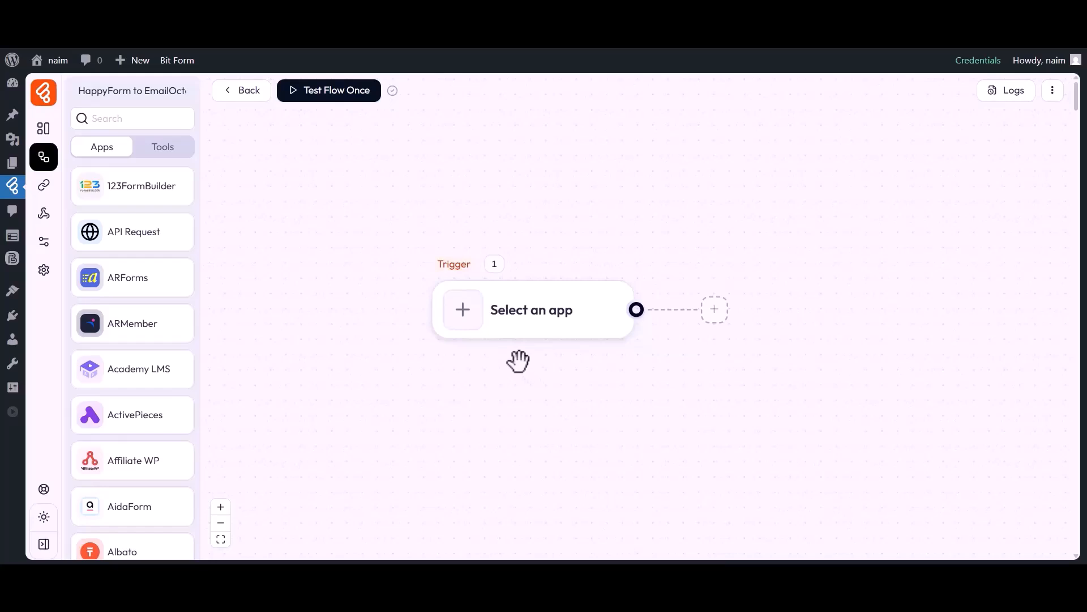
# Step: Set the trigger to happyForm Form Submission on the Simple Contact Form
pyautogui.click(464, 311)
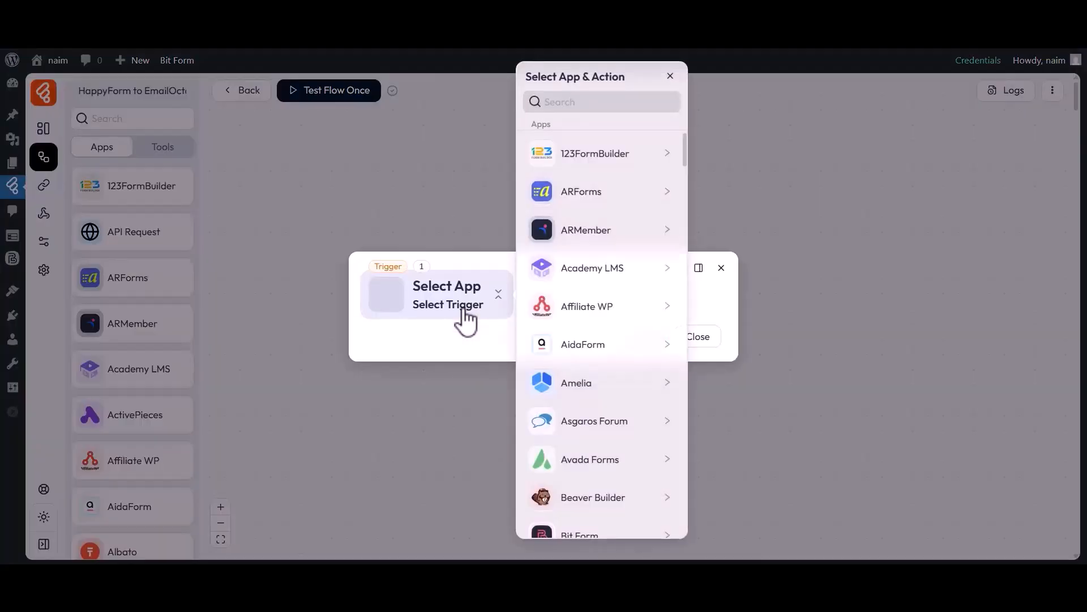
pyautogui.click(600, 104)
pyautogui.write('HappyForm')
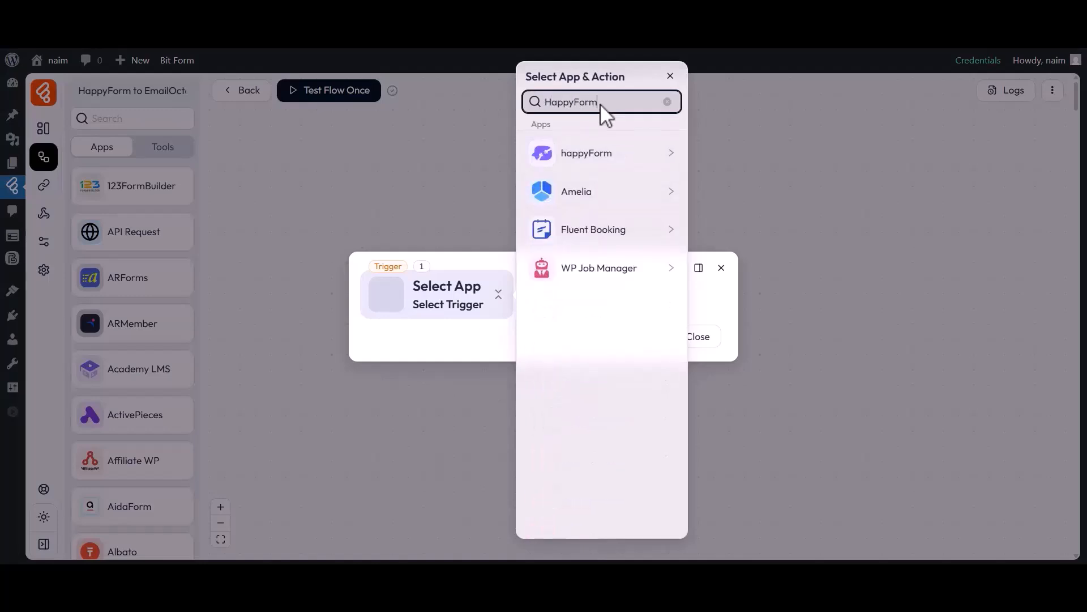
pyautogui.click(556, 161)
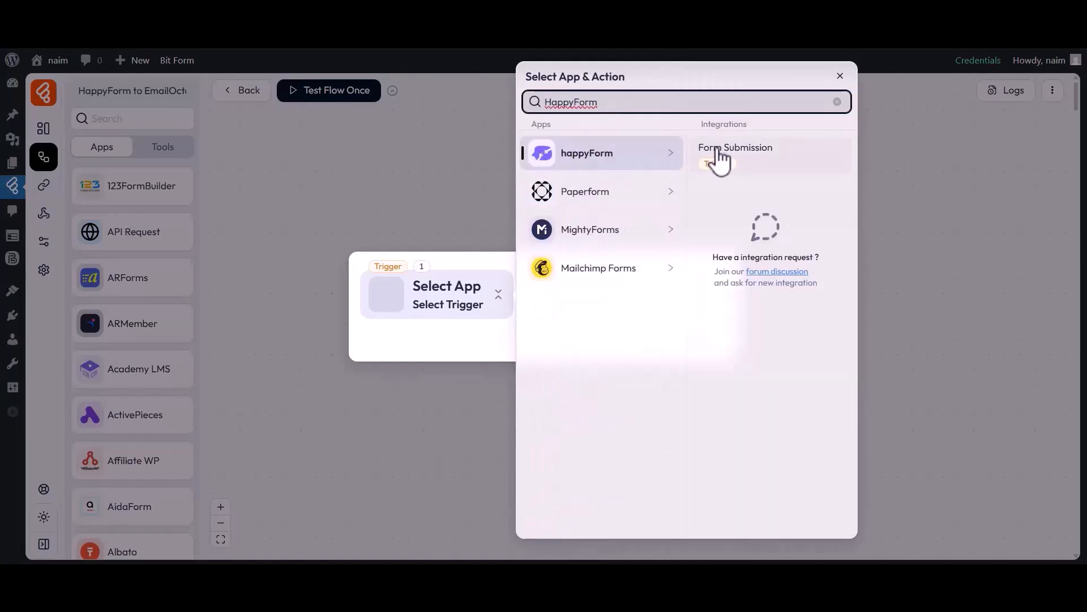
pyautogui.click(715, 150)
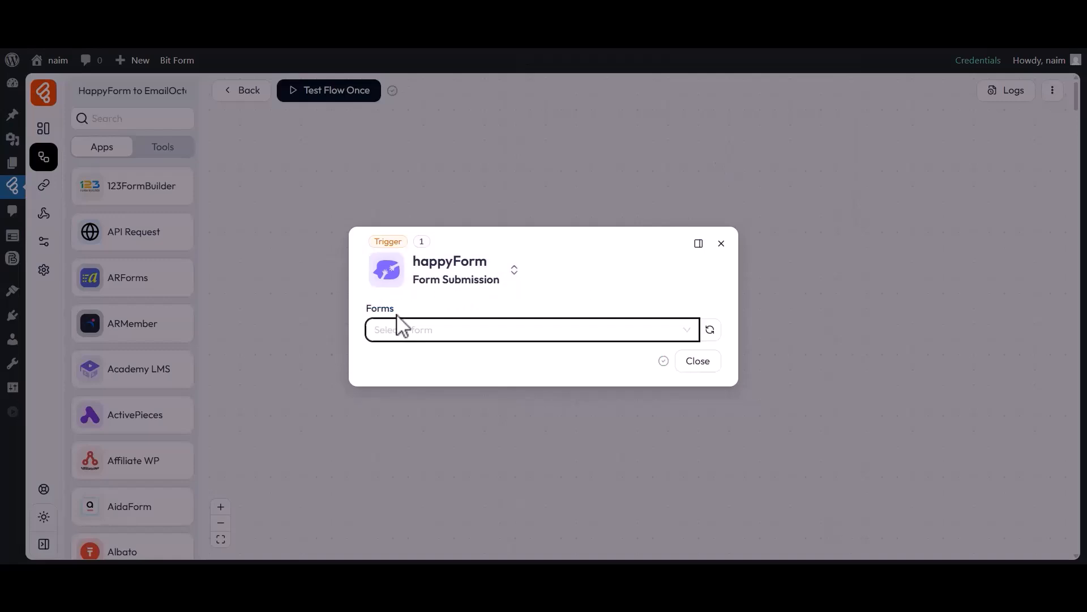
pyautogui.click(407, 331)
pyautogui.click(404, 381)
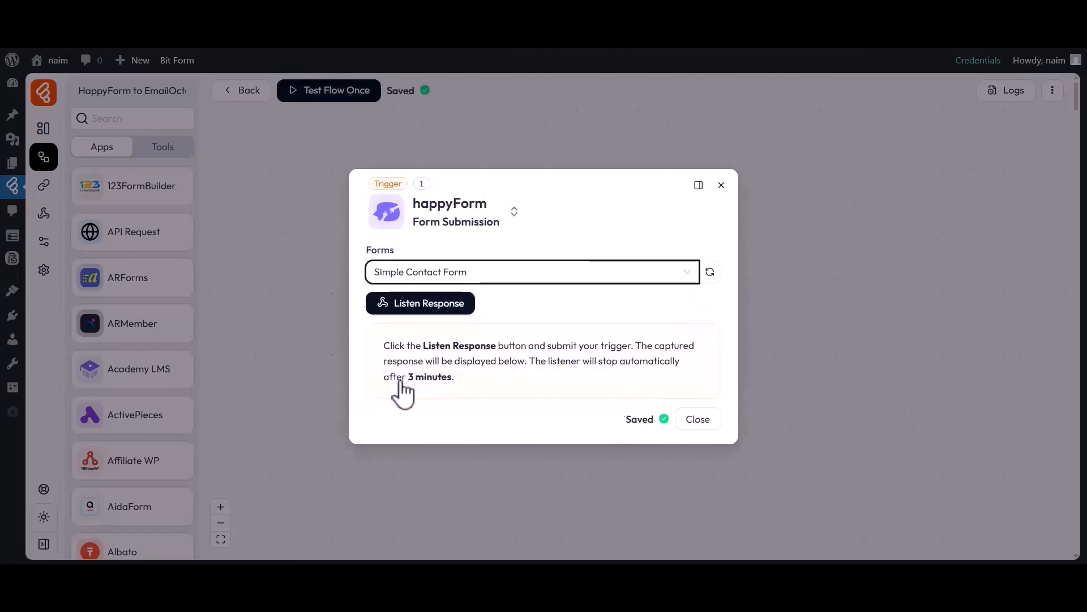
# Step: Capture a sample response by submitting the form with first name Bit, last name Apps and an e-mail
pyautogui.click(426, 311)
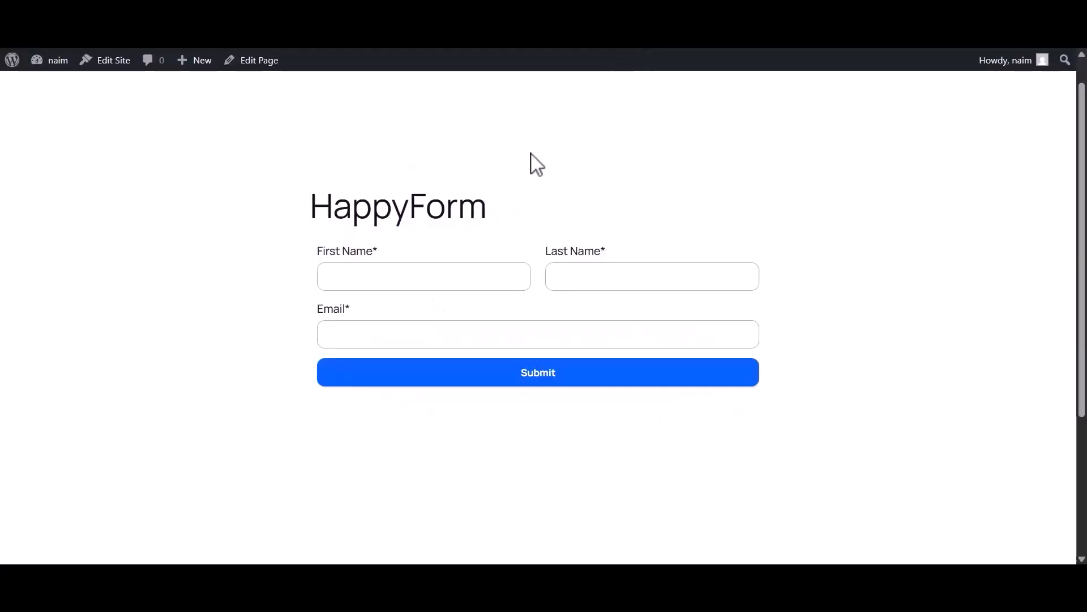
pyautogui.click(403, 287)
pyautogui.write('Bit')
pyautogui.click(588, 289)
pyautogui.write('Apps')
pyautogui.click(438, 335)
pyautogui.click(535, 377)
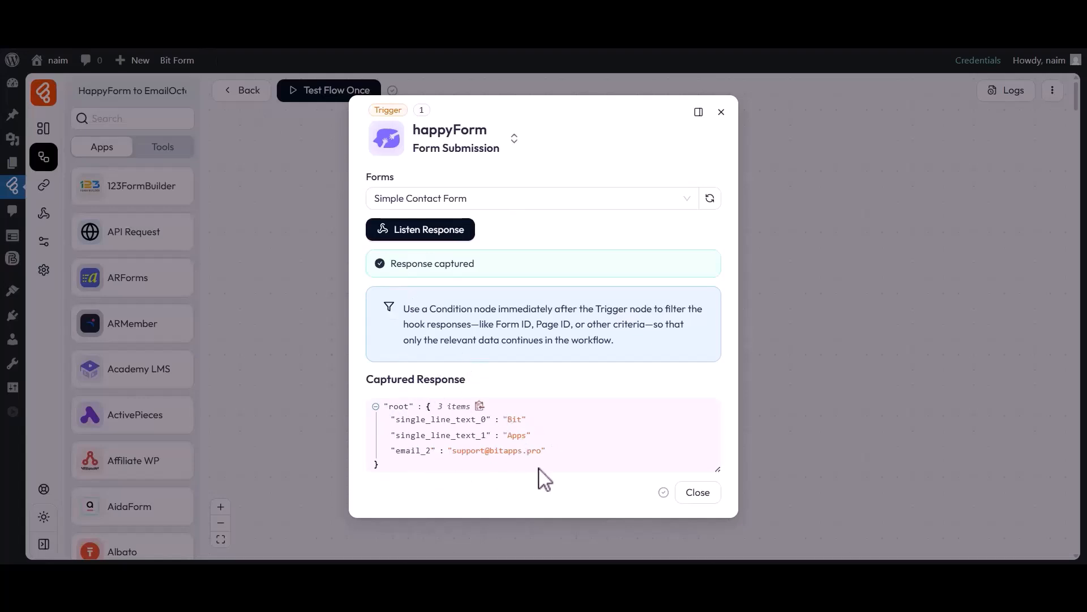
pyautogui.click(692, 497)
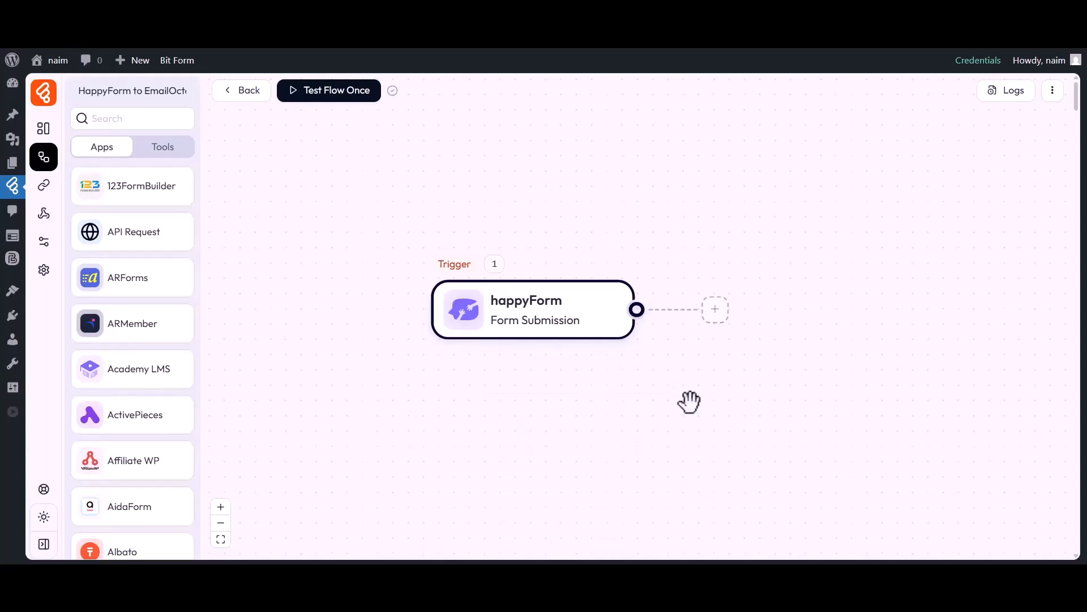
# Step: Add an EmailOctopus Add Contact action step after the trigger
pyautogui.click(715, 309)
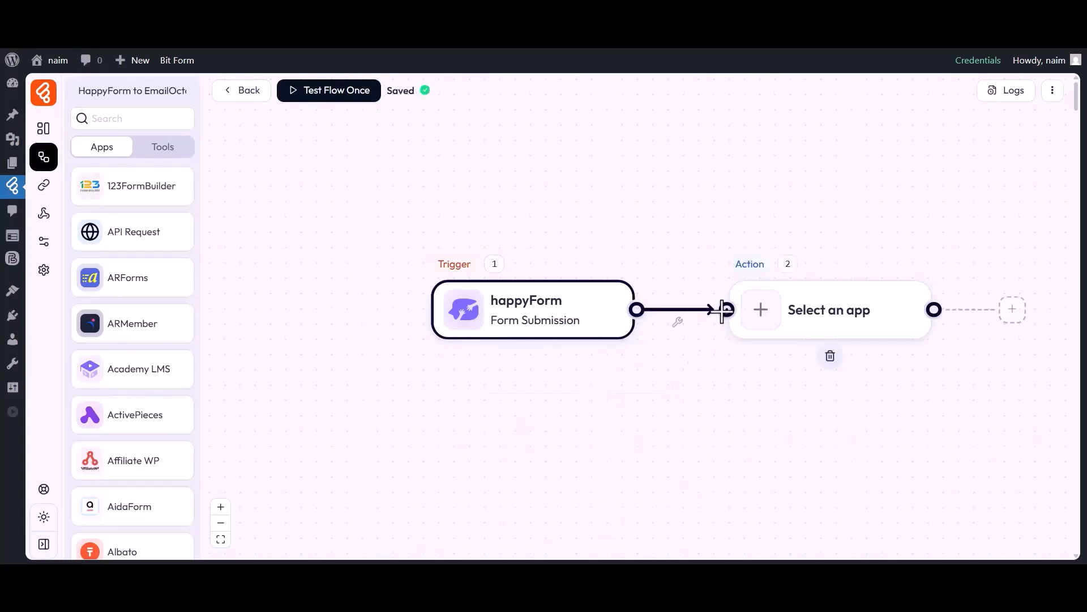
pyautogui.click(764, 311)
pyautogui.click(563, 102)
pyautogui.write('EmailOctopus')
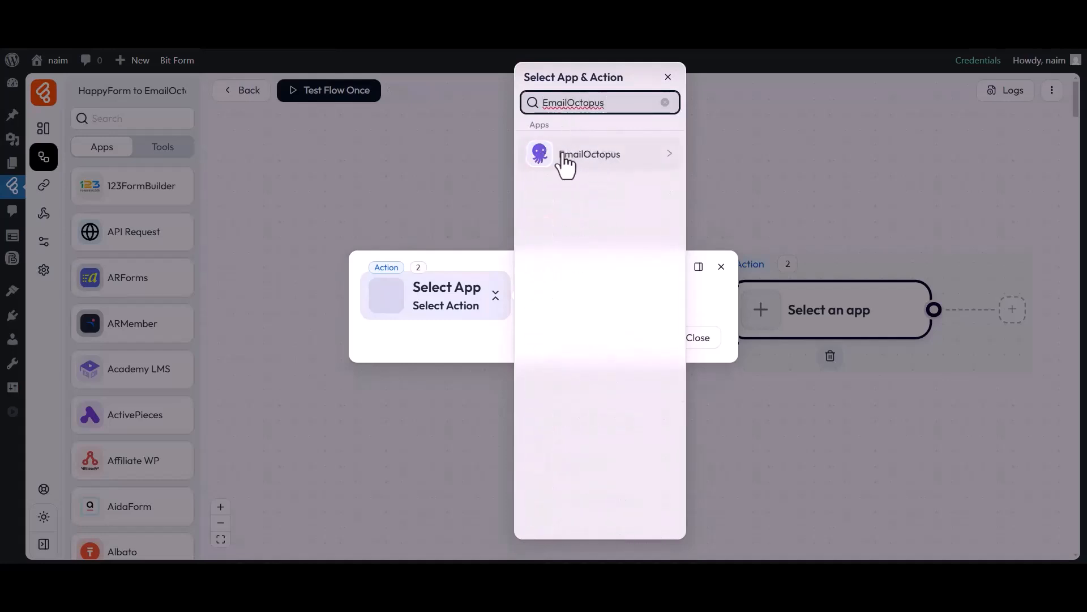
pyautogui.click(619, 159)
pyautogui.click(727, 160)
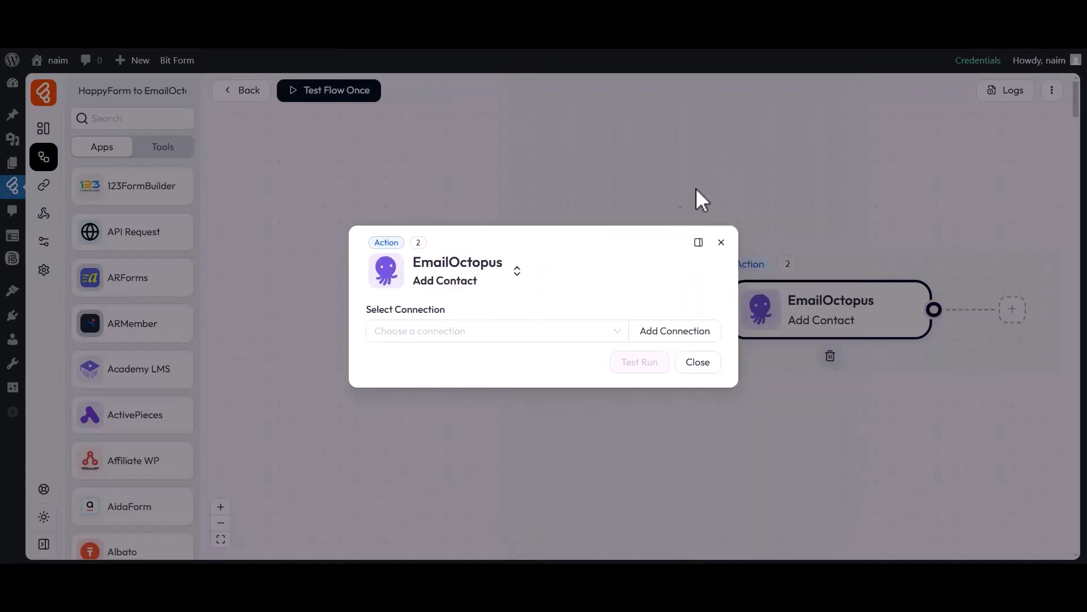
# Step: Start a new connection named 'EmailOctopus connection 2' and open EmailOctopus's API key page
pyautogui.moveTo(368, 310); pyautogui.dragTo(440, 314)
pyautogui.click(444, 330)
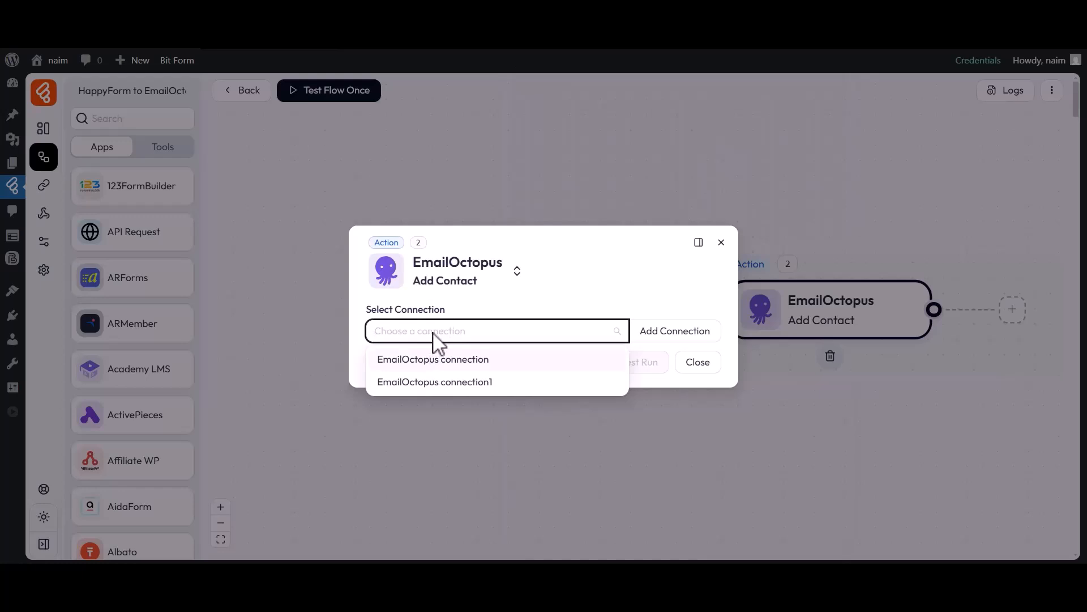
pyautogui.click(671, 335)
pyautogui.moveTo(738, 306); pyautogui.dragTo(822, 307)
pyautogui.click(812, 311)
pyautogui.moveTo(749, 330); pyautogui.dragTo(858, 329)
pyautogui.click(861, 331)
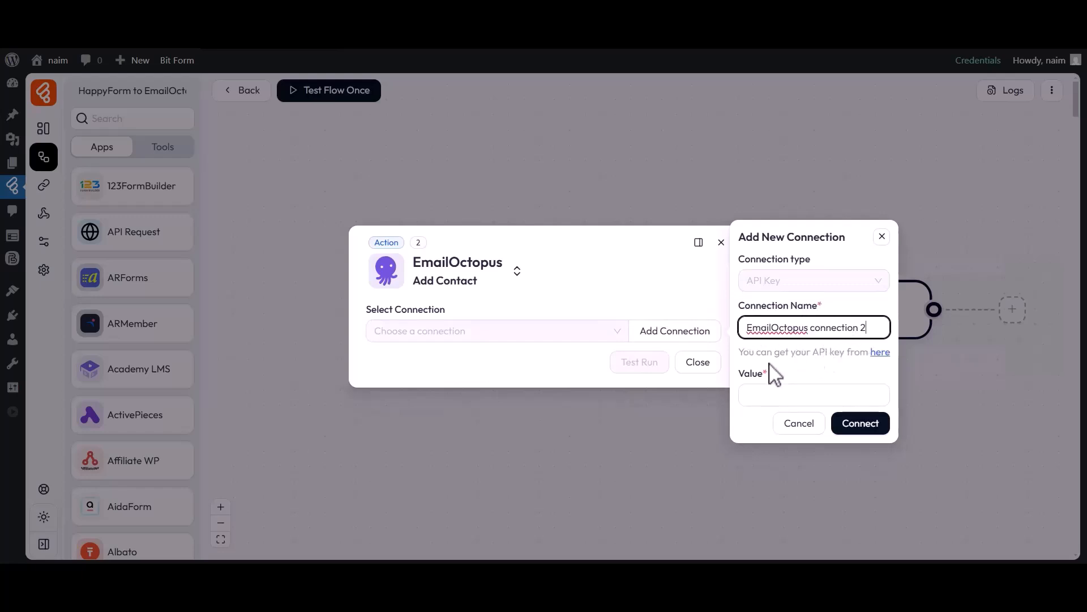
pyautogui.moveTo(775, 374); pyautogui.dragTo(767, 381)
pyautogui.click(788, 397)
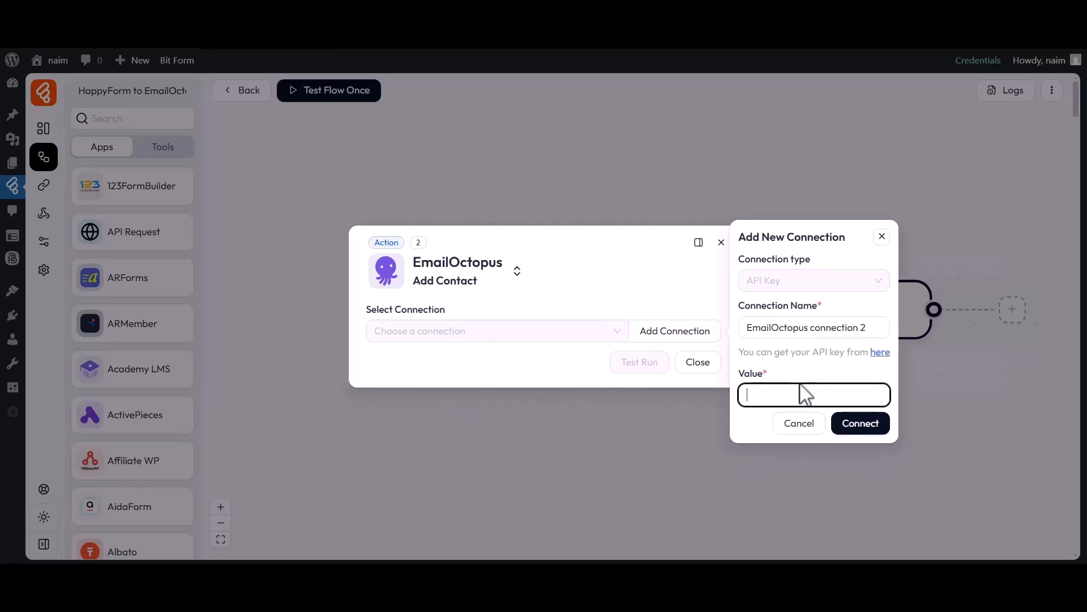
pyautogui.click(873, 356)
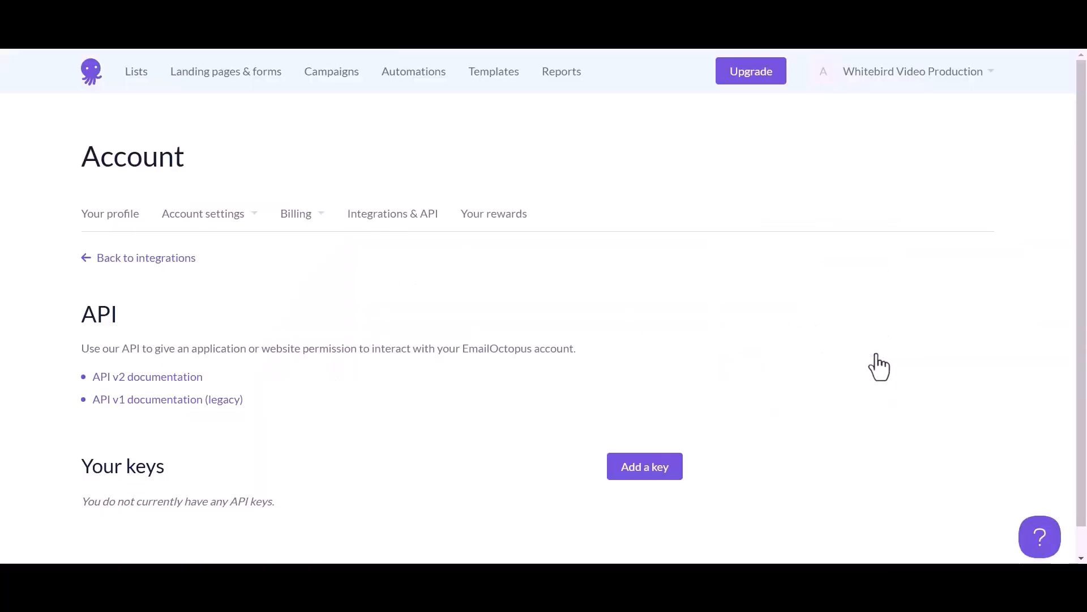
# Step: Create an EmailOctopus API key named 'Bit Flows' and copy the generated key
pyautogui.click(636, 468)
pyautogui.moveTo(88, 358); pyautogui.dragTo(138, 359)
pyautogui.click(125, 380)
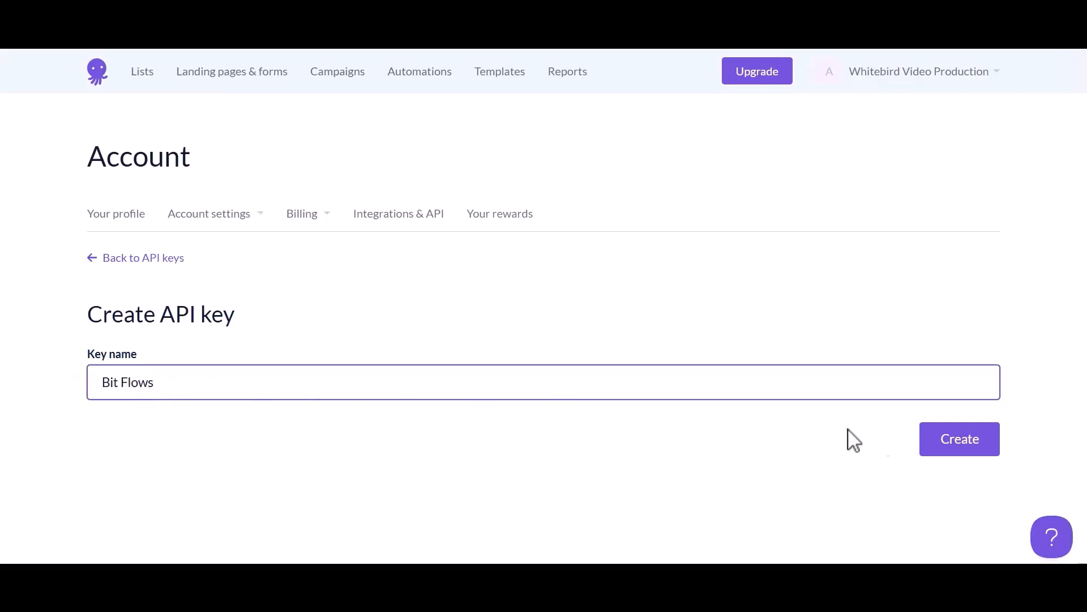
pyautogui.click(952, 441)
pyautogui.moveTo(378, 227); pyautogui.dragTo(469, 228)
pyautogui.click(466, 231)
pyautogui.moveTo(396, 309); pyautogui.dragTo(637, 331)
pyautogui.click(638, 331)
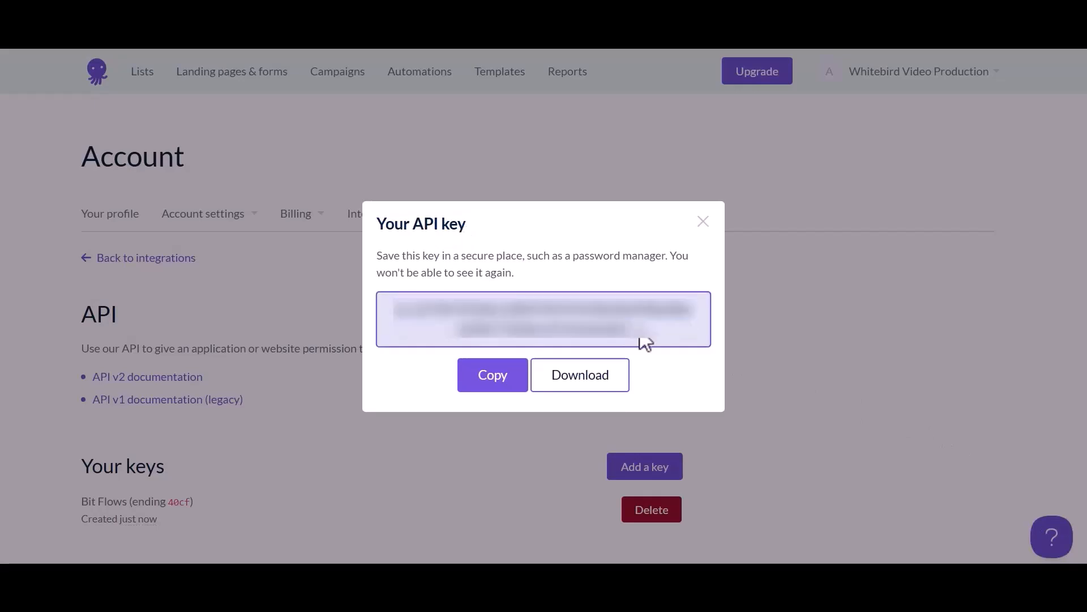
pyautogui.click(494, 379)
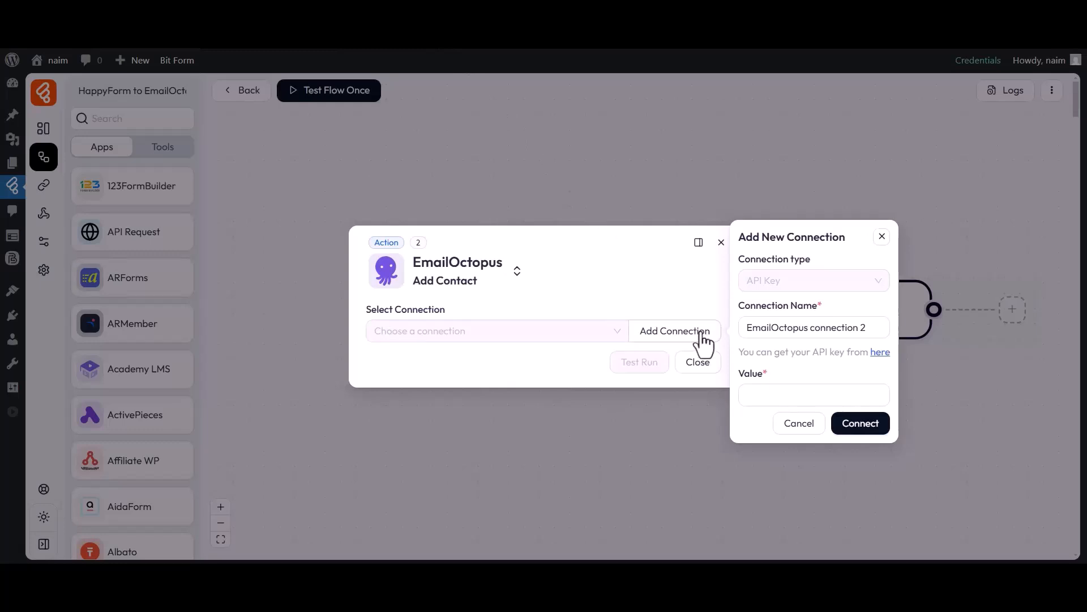
# Step: Paste the API key into the connection's Value field and connect
pyautogui.moveTo(739, 379); pyautogui.dragTo(770, 384)
pyautogui.click(765, 398)
pyautogui.hotkey('ctrl', 'v')
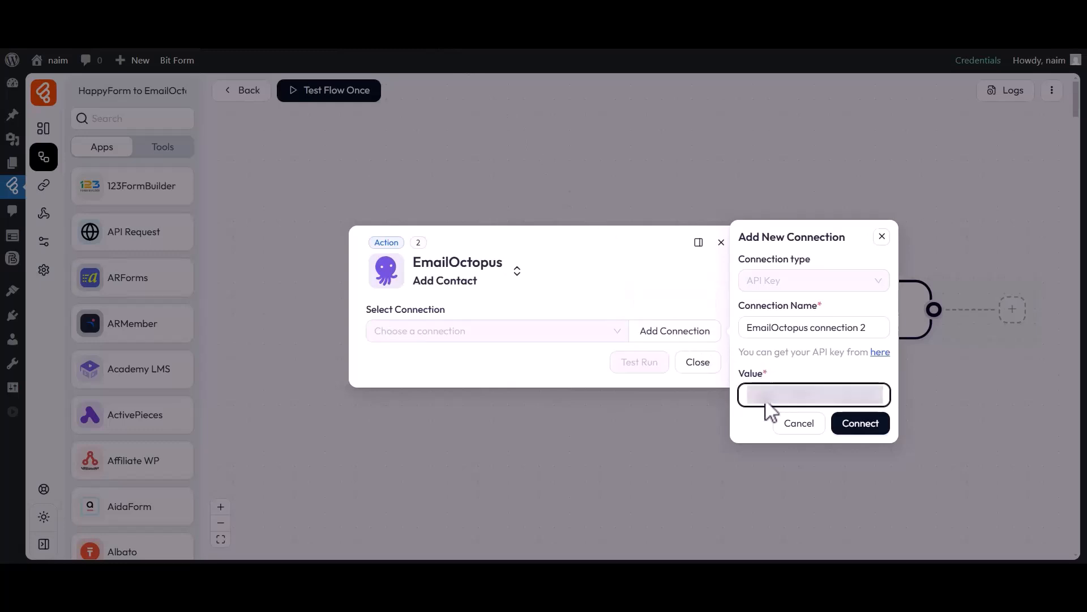
pyautogui.click(861, 424)
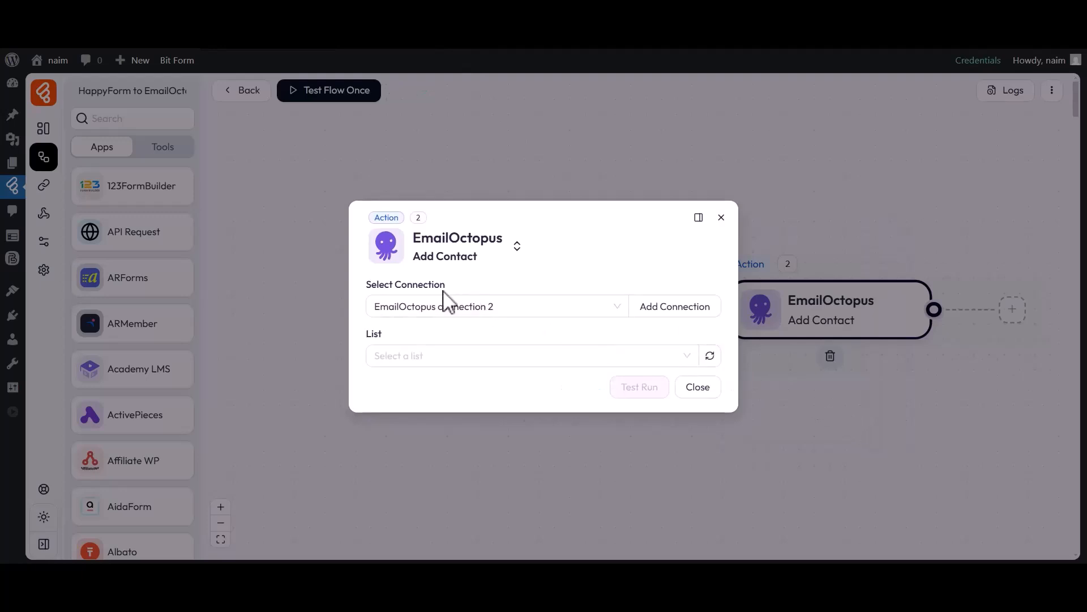
# Step: Select the Bit Flows list for the Add Contact action
pyautogui.moveTo(367, 285); pyautogui.dragTo(445, 287)
pyautogui.click(445, 287)
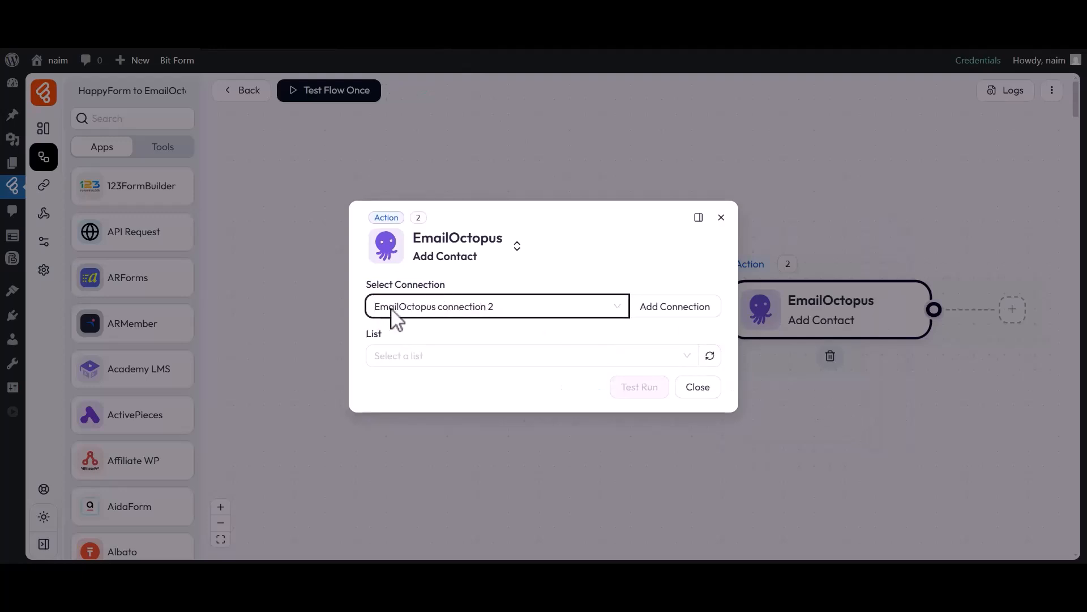
pyautogui.moveTo(369, 334); pyautogui.dragTo(390, 343)
pyautogui.click(392, 350)
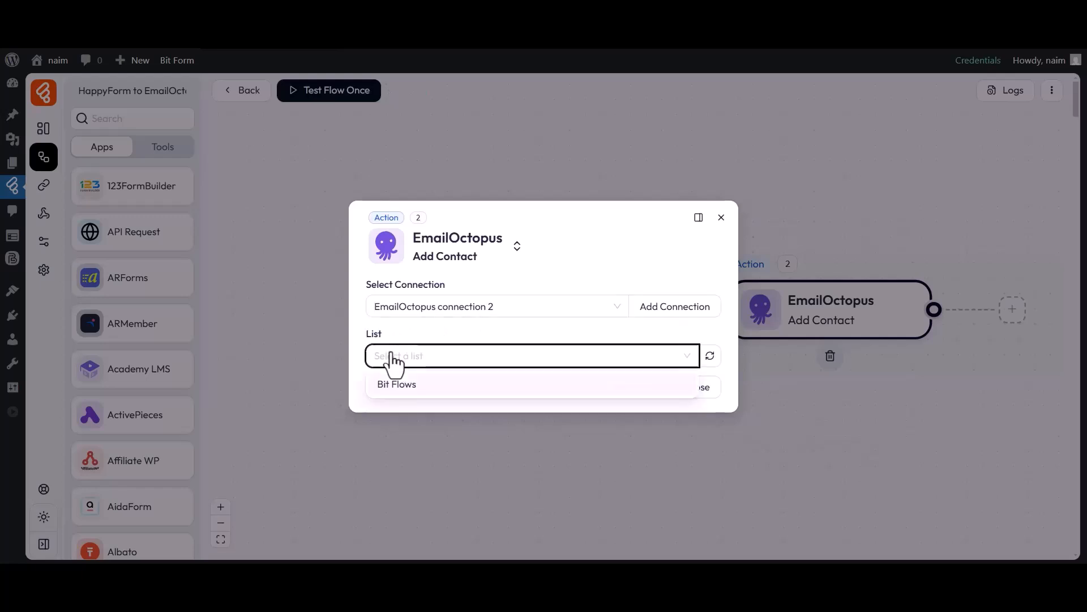
pyautogui.click(394, 384)
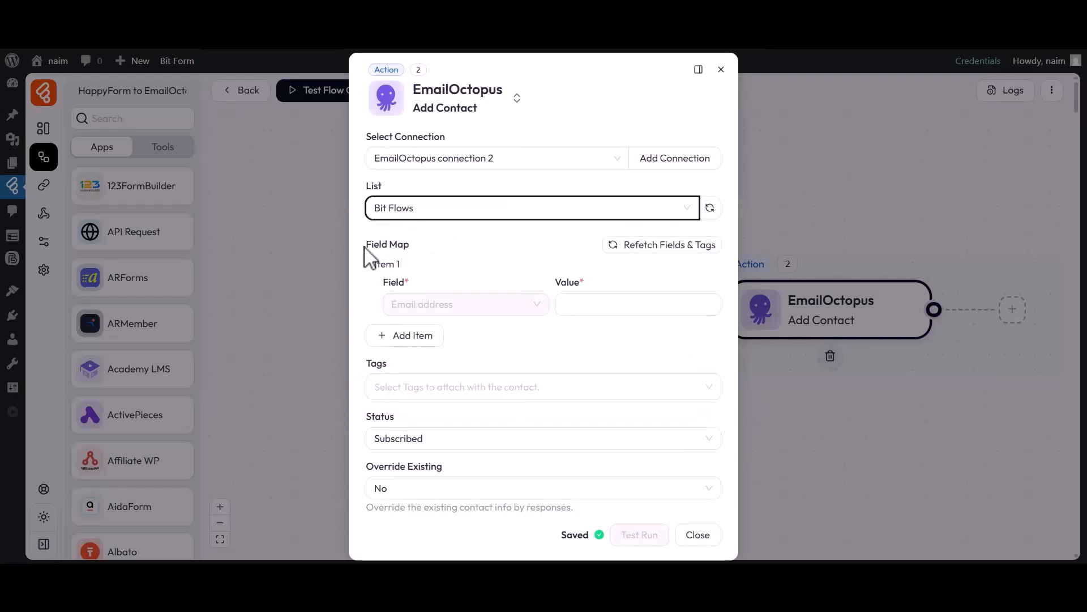
pyautogui.moveTo(365, 255); pyautogui.dragTo(417, 255)
# Step: Map email to email_2, First name to single_line_text_0 and Last name to single_line_text_1
pyautogui.click(605, 306)
pyautogui.click(780, 356)
pyautogui.click(416, 335)
pyautogui.click(442, 368)
pyautogui.click(420, 417)
pyautogui.click(583, 369)
pyautogui.click(814, 381)
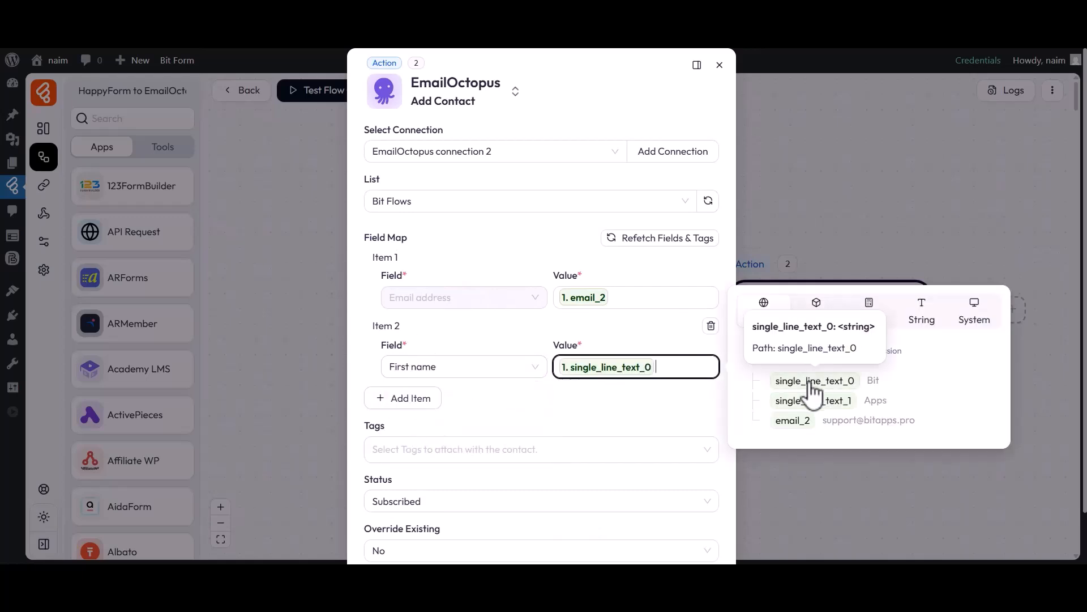
pyautogui.click(417, 402)
pyautogui.click(438, 437)
pyautogui.click(416, 510)
pyautogui.click(595, 439)
pyautogui.click(804, 470)
pyautogui.click(614, 483)
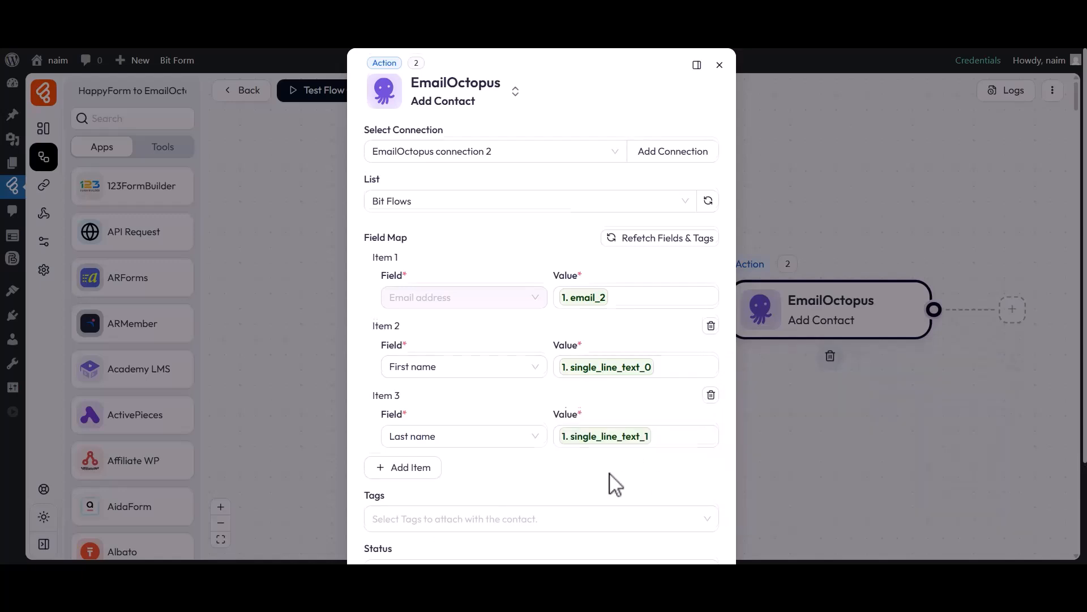
# Step: Attach Tag-1 to the new contact
pyautogui.scroll(-3, 607, 481)
pyautogui.moveTo(364, 370); pyautogui.dragTo(381, 374)
pyautogui.click(398, 398)
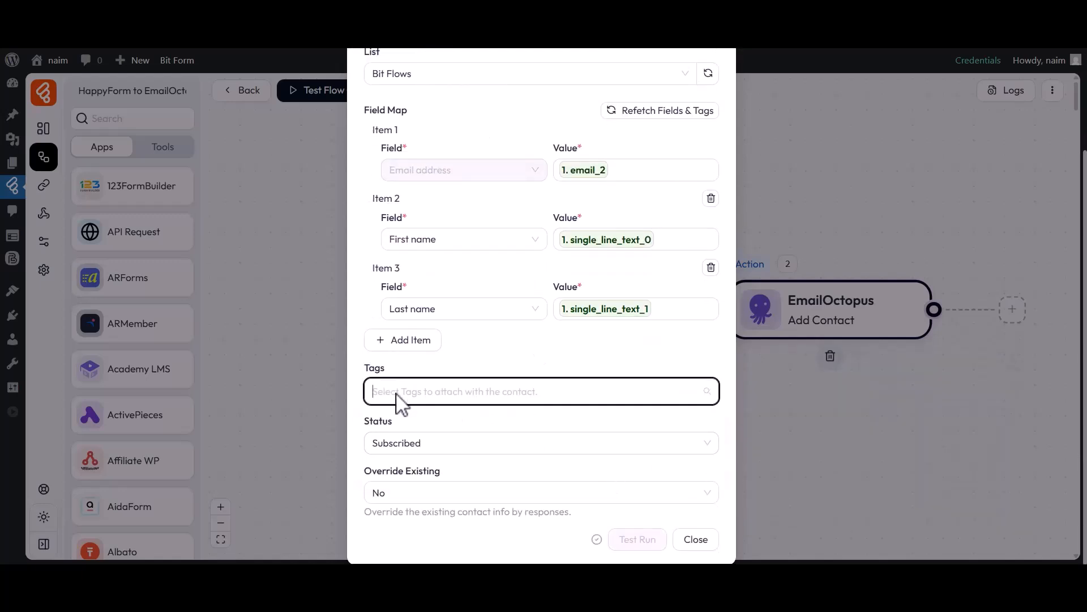
pyautogui.click(388, 425)
pyautogui.click(357, 400)
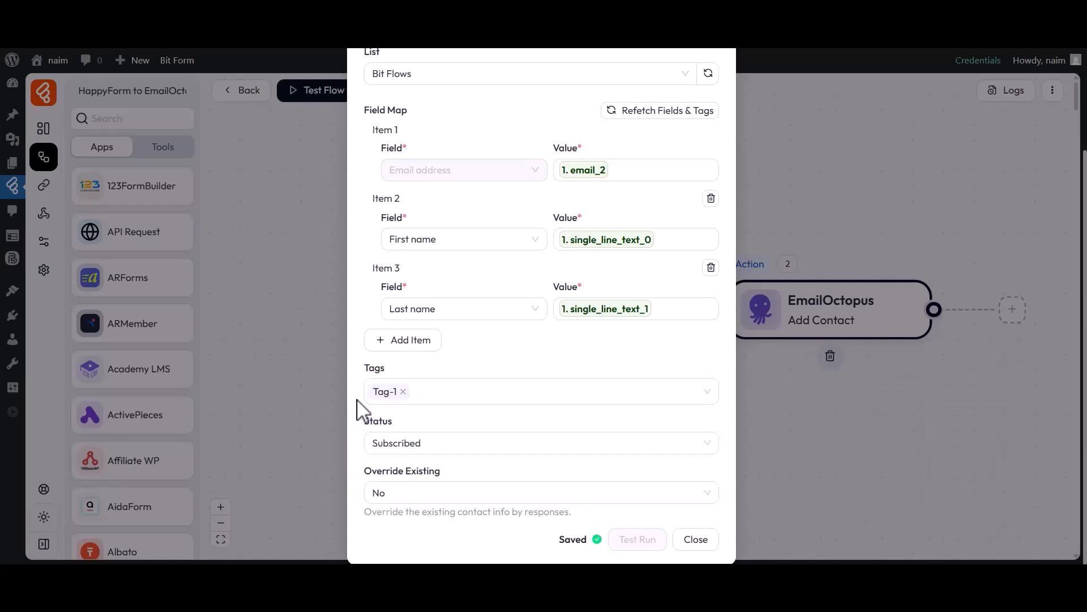
# Step: Keep status Subscribed and override existing No, then close the action settings
pyautogui.moveTo(364, 431); pyautogui.dragTo(400, 430)
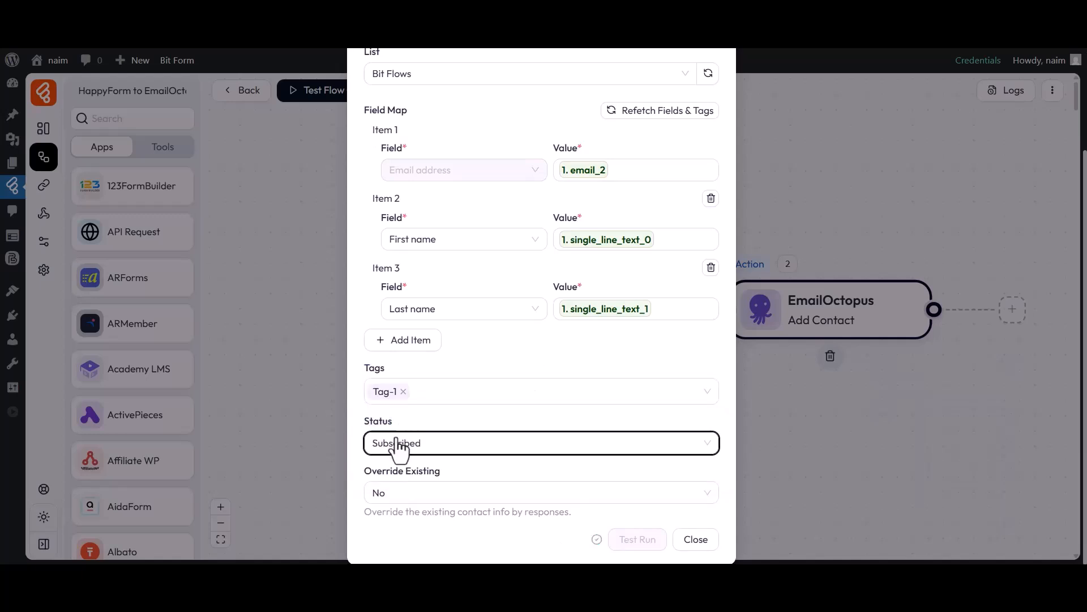
pyautogui.click(397, 444)
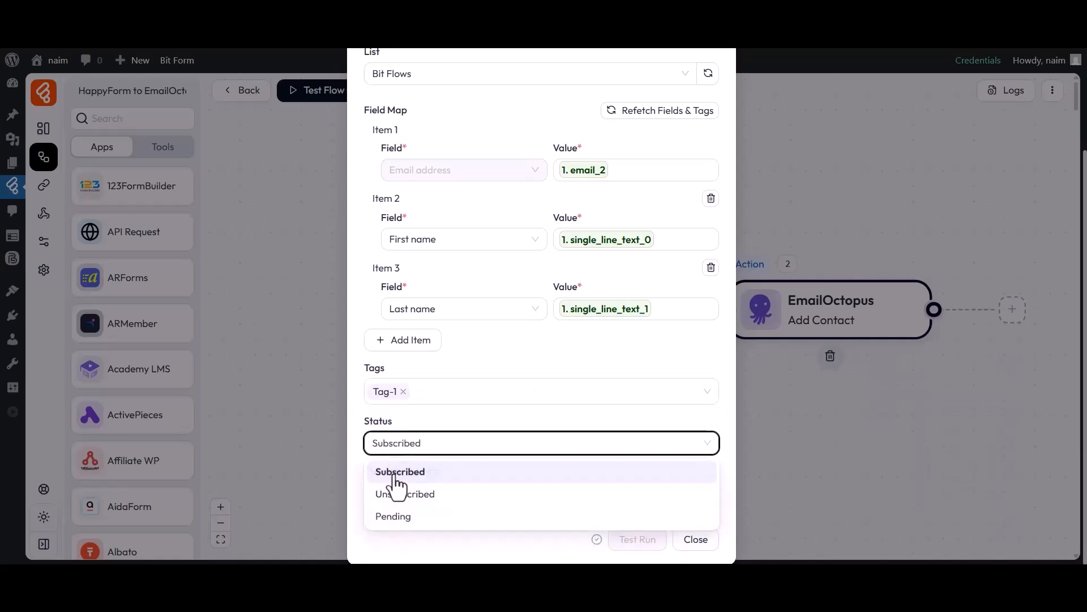
pyautogui.click(397, 482)
pyautogui.moveTo(366, 475); pyautogui.dragTo(441, 476)
pyautogui.click(440, 476)
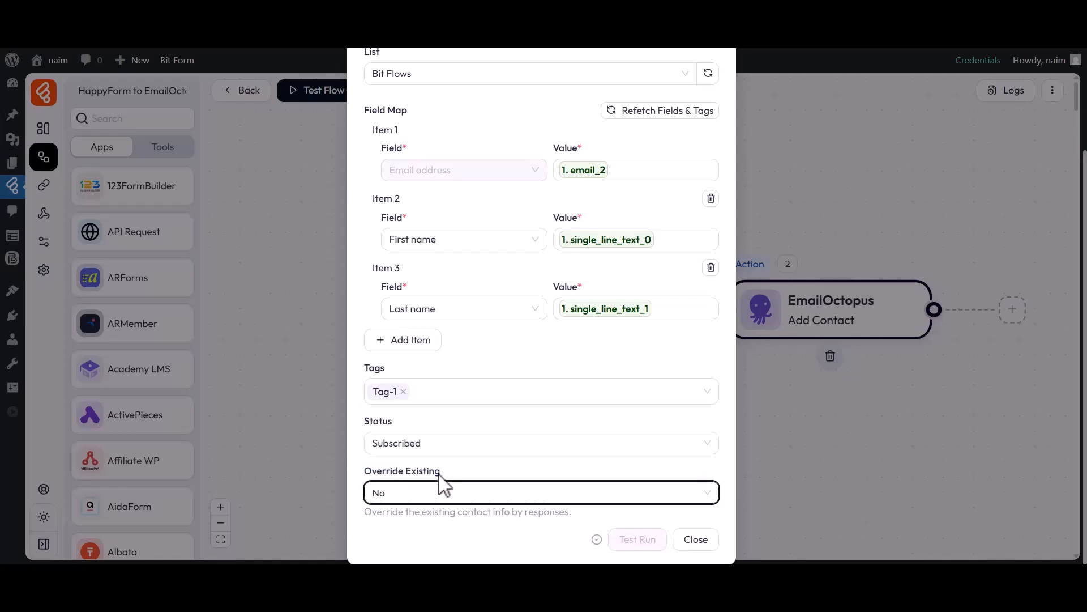
pyautogui.click(400, 496)
pyautogui.click(386, 545)
pyautogui.click(698, 541)
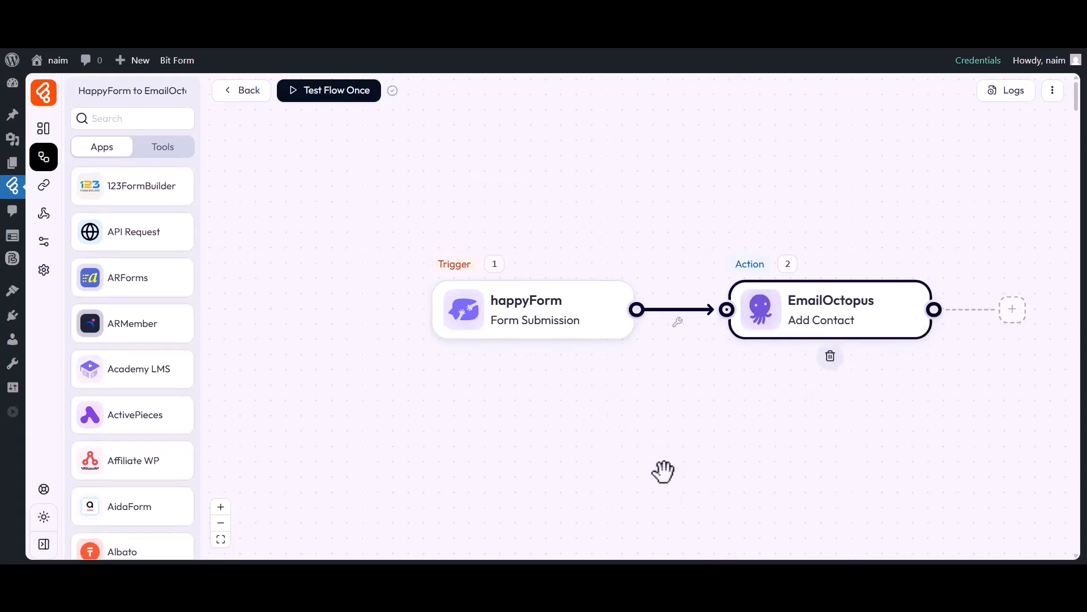
# Step: Test the flow once by submitting the form with first name Bit, last name Apps and an e-mail
pyautogui.click(339, 99)
pyautogui.click(333, 126)
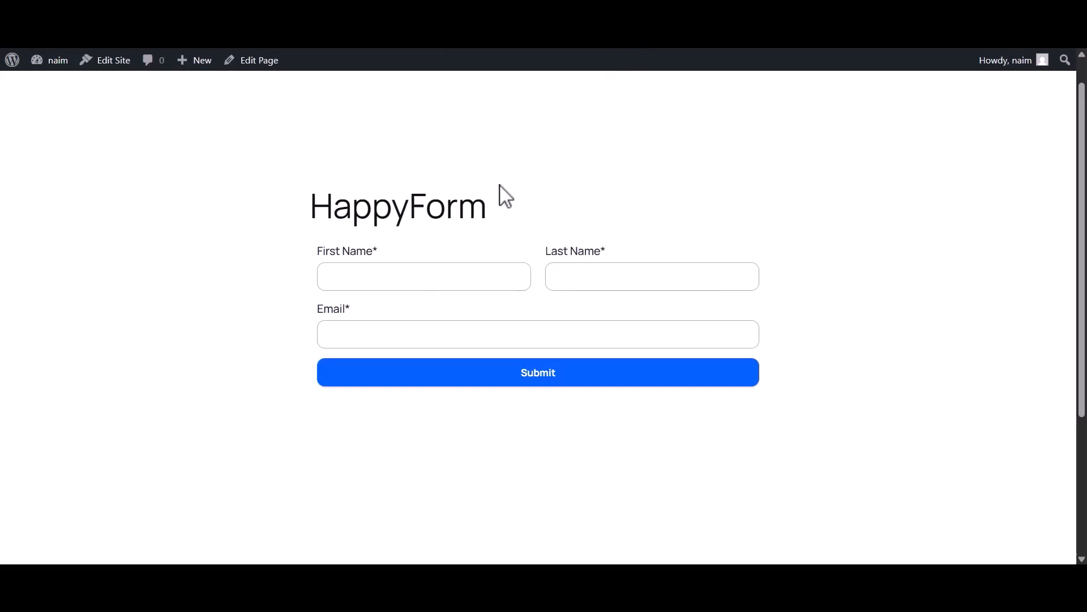
pyautogui.click(400, 288)
pyautogui.write('Bit')
pyautogui.click(585, 289)
pyautogui.write('Apps')
pyautogui.click(438, 335)
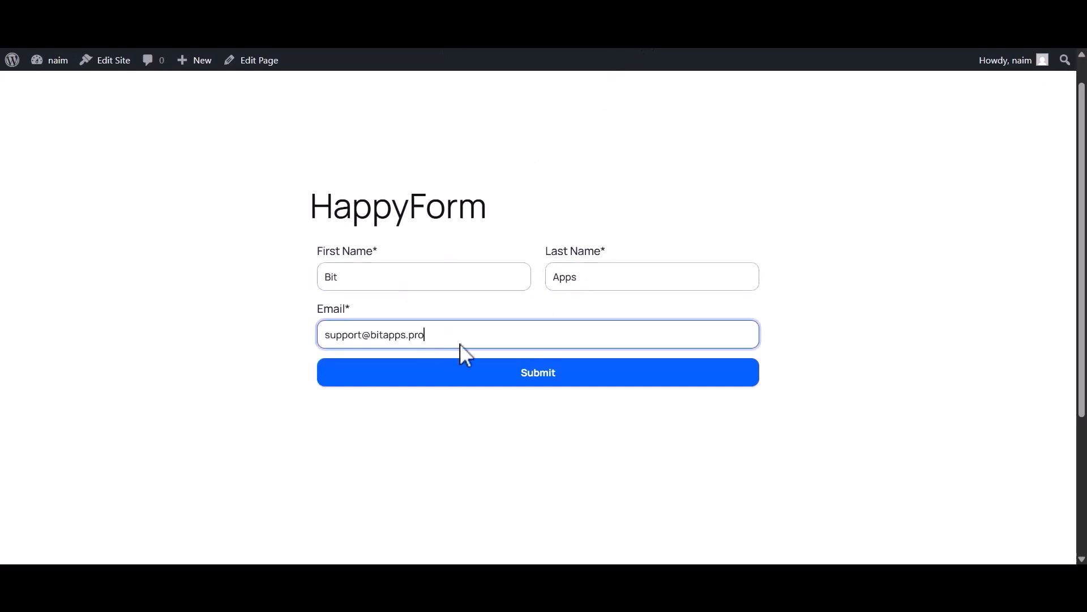
pyautogui.click(537, 379)
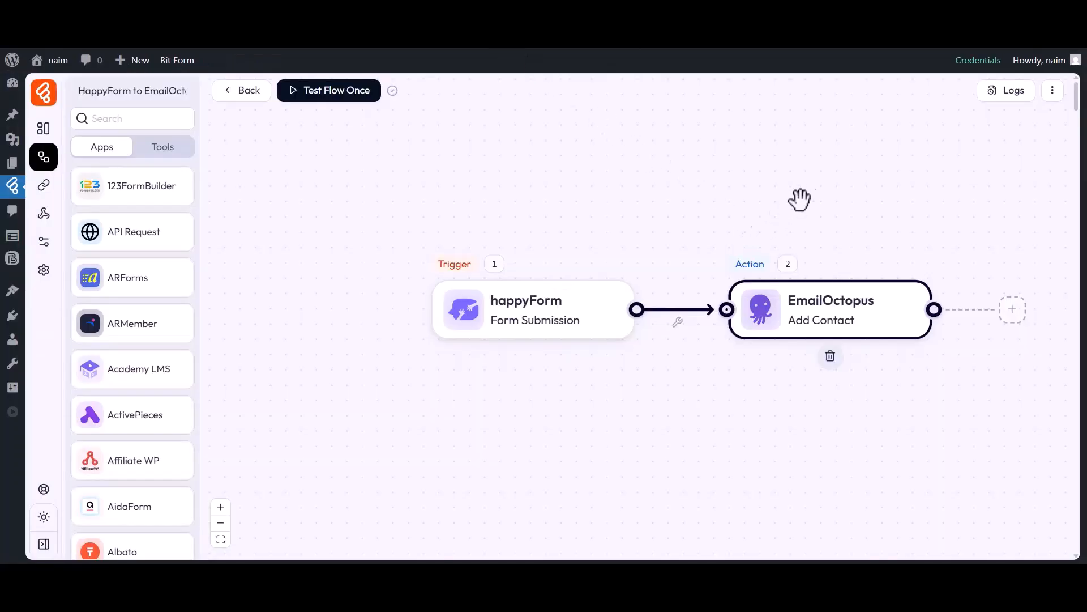
# Step: Check the run log details, confirming the EmailOctopus step's names and tags succeeded
pyautogui.click(1014, 92)
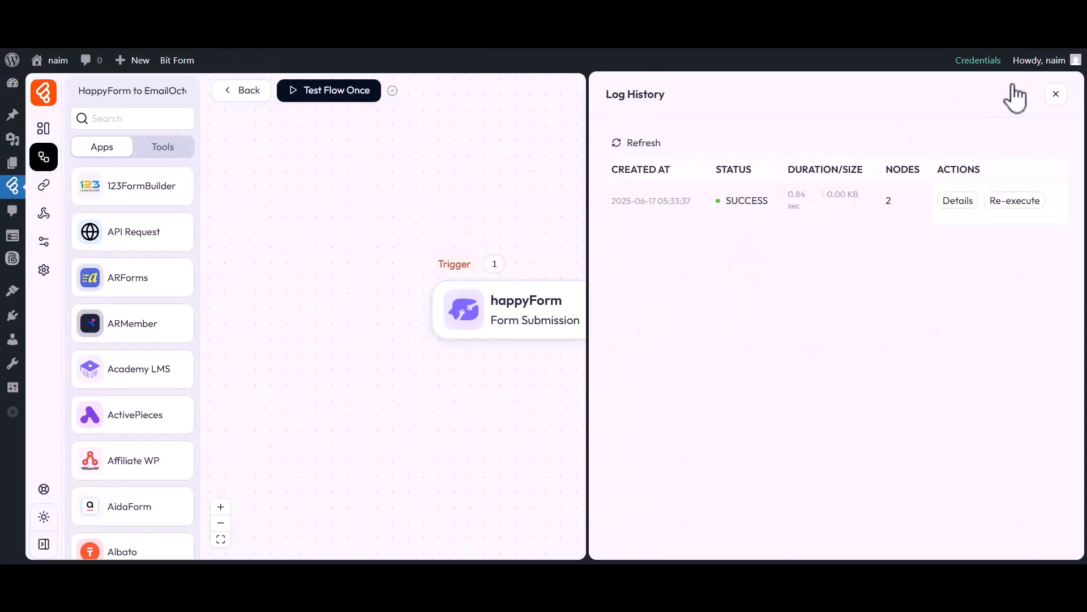
pyautogui.moveTo(717, 170); pyautogui.dragTo(731, 201)
pyautogui.click(958, 201)
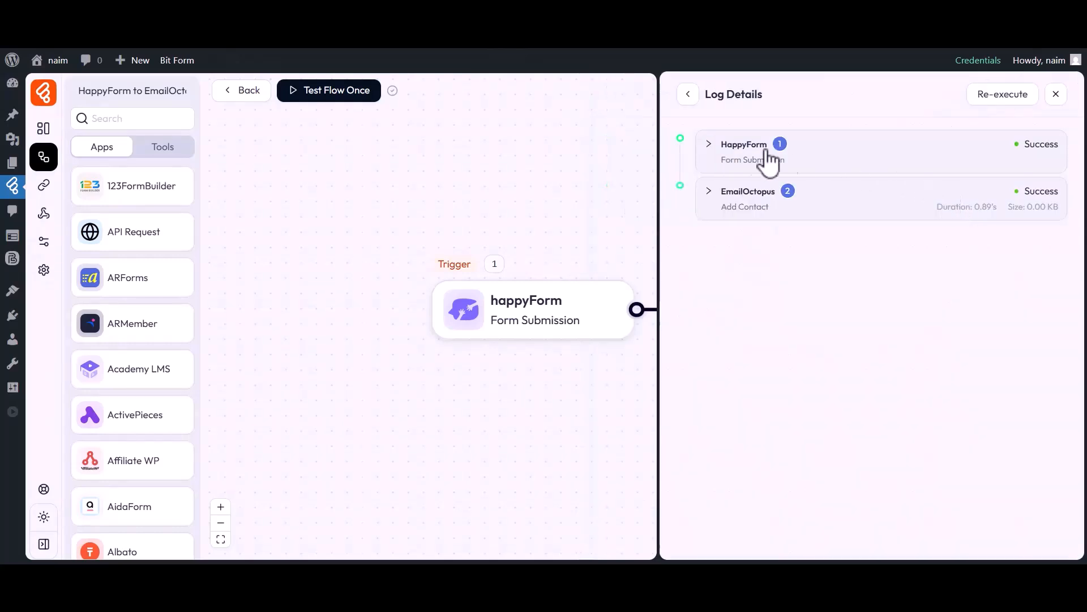
pyautogui.click(749, 207)
pyautogui.click(765, 277)
pyautogui.click(762, 352)
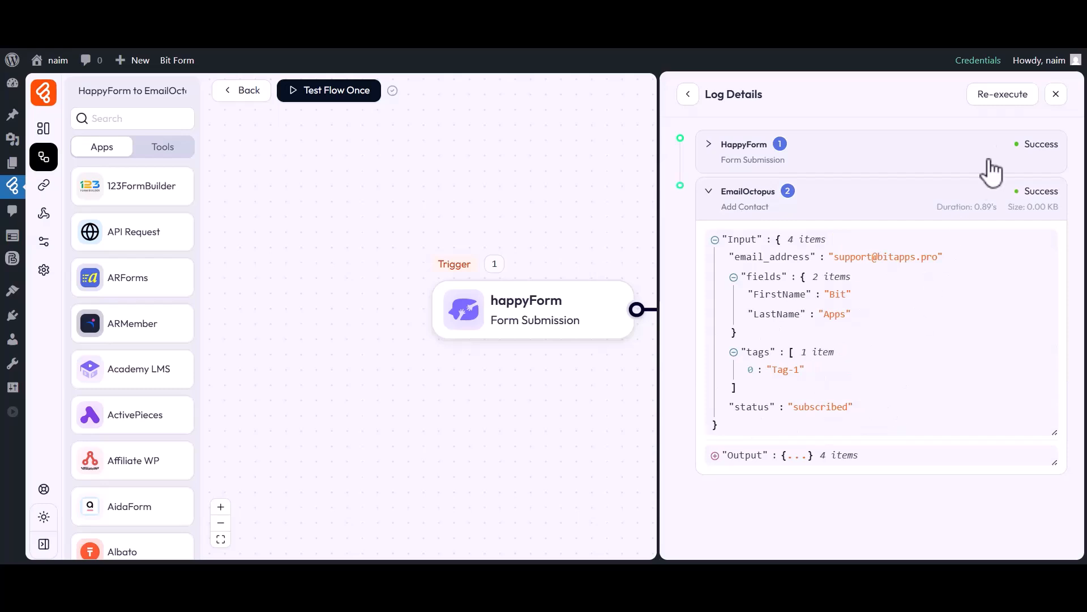
pyautogui.click(1056, 94)
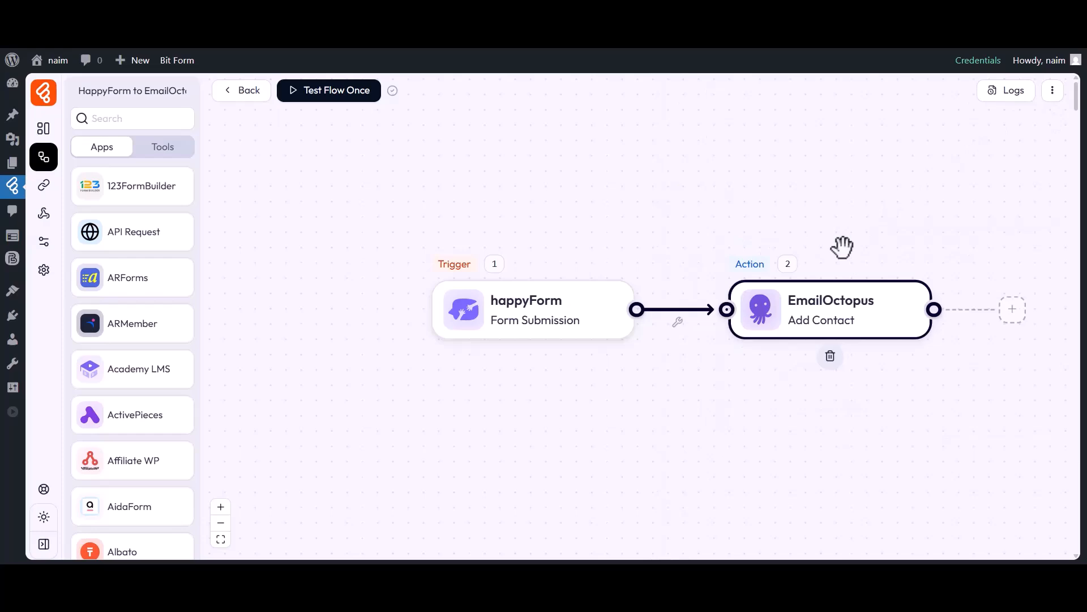
# Step: Open EmailOctopus's Bit Flows list to see the new Bit Apps contact
pyautogui.click(710, 43)
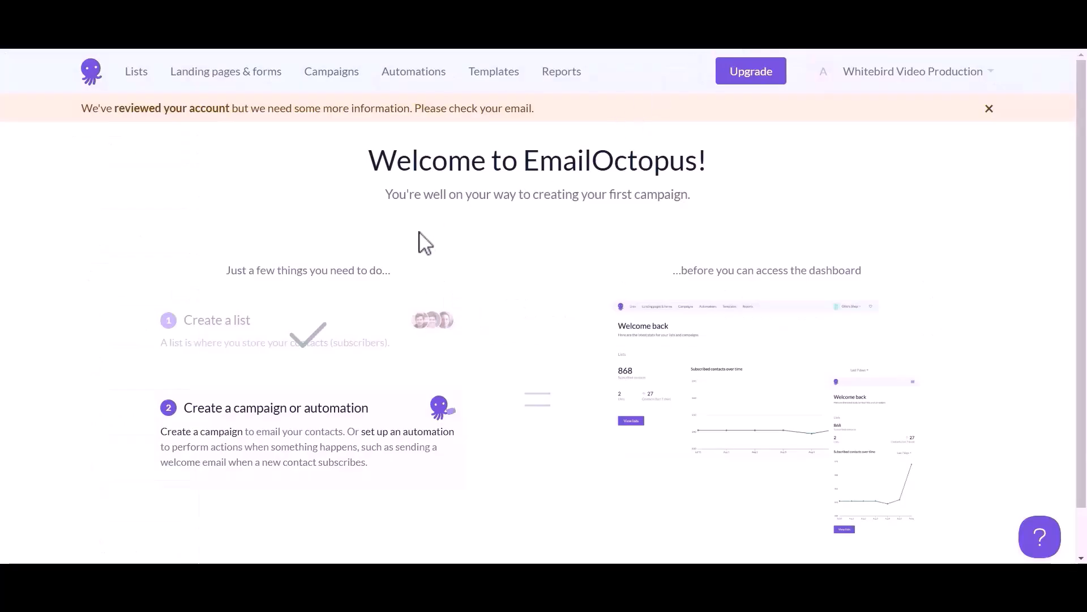
pyautogui.click(136, 71)
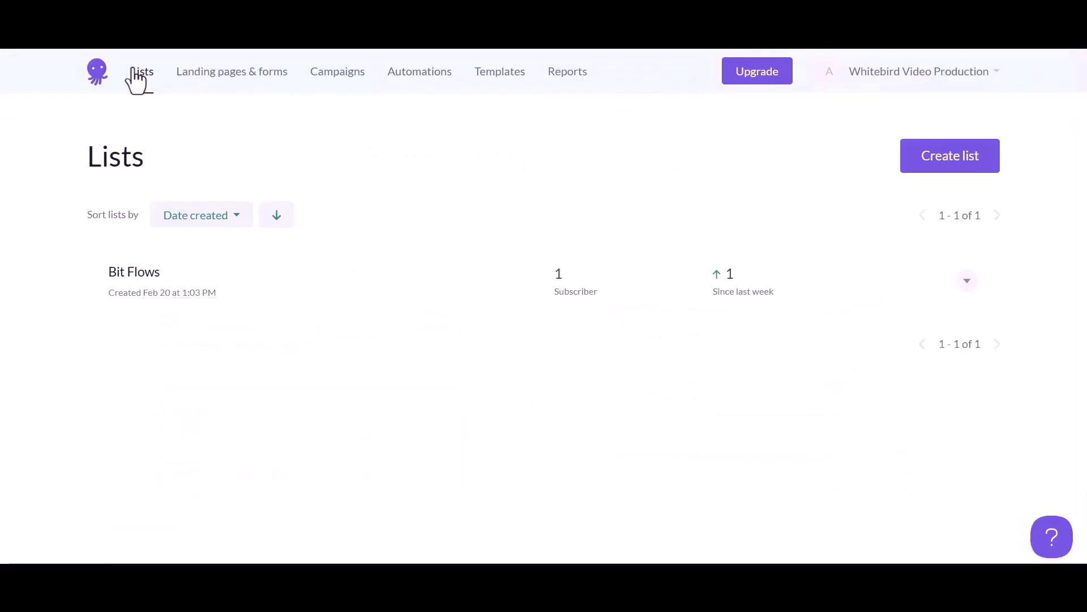
pyautogui.click(136, 274)
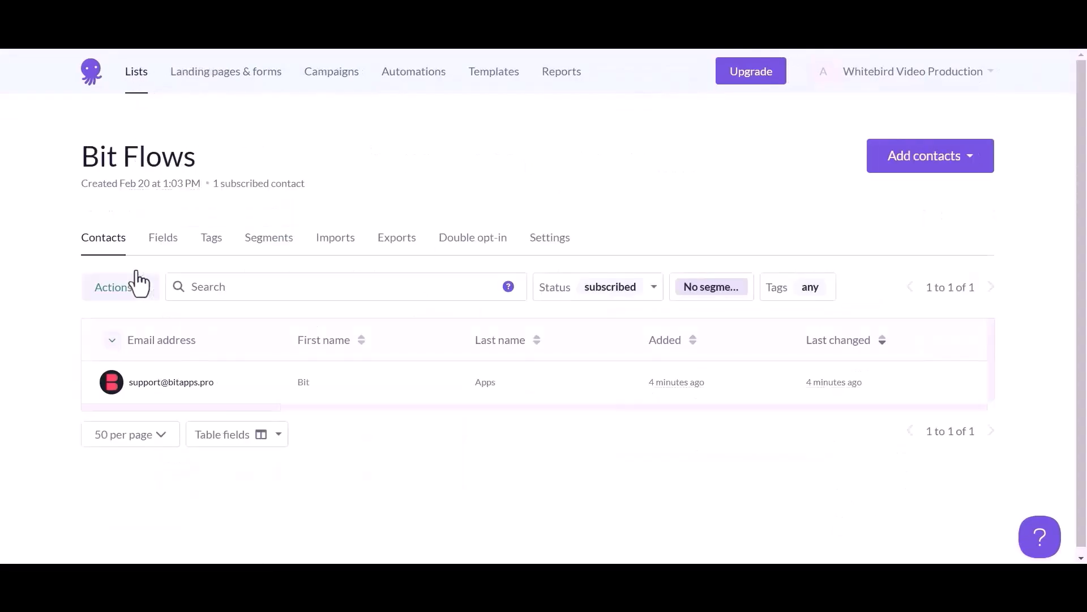